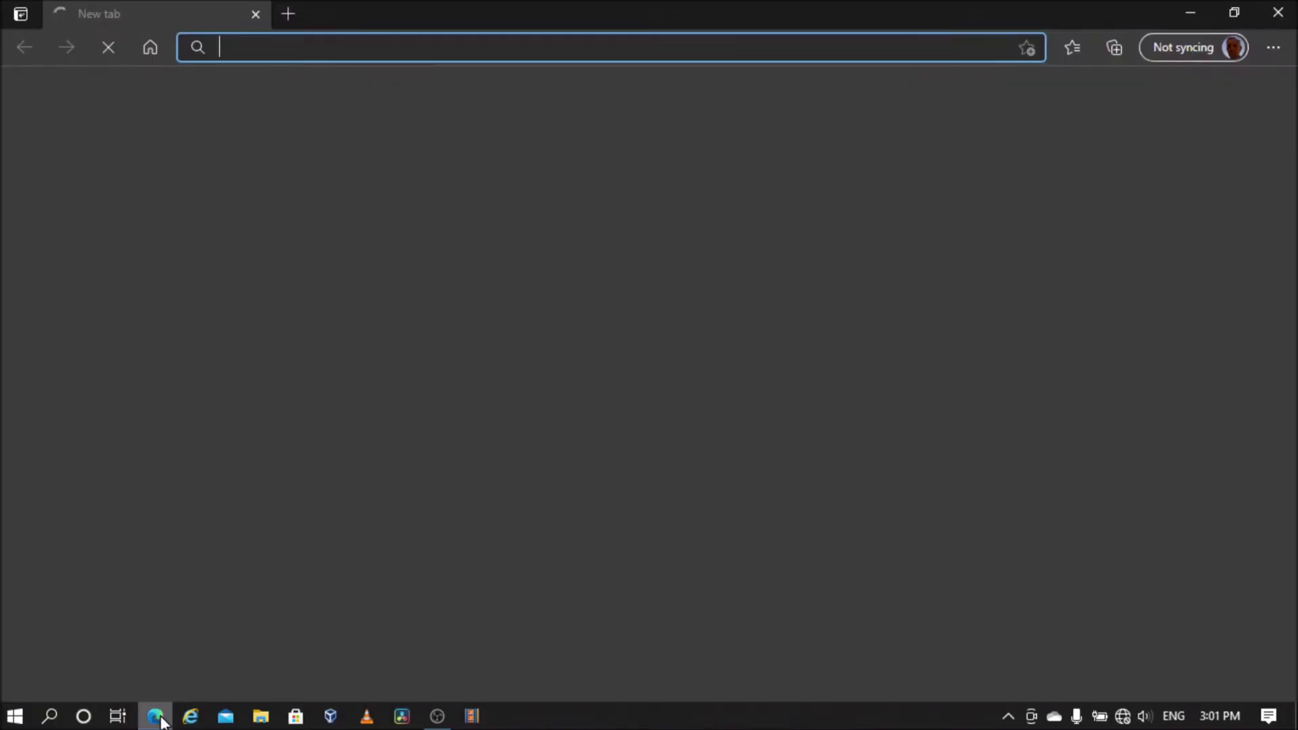
# Open the modem's gateway page at 192.168.0.1 in the browser.
pyautogui.click(255, 46)
pyautogui.write('192.168.')
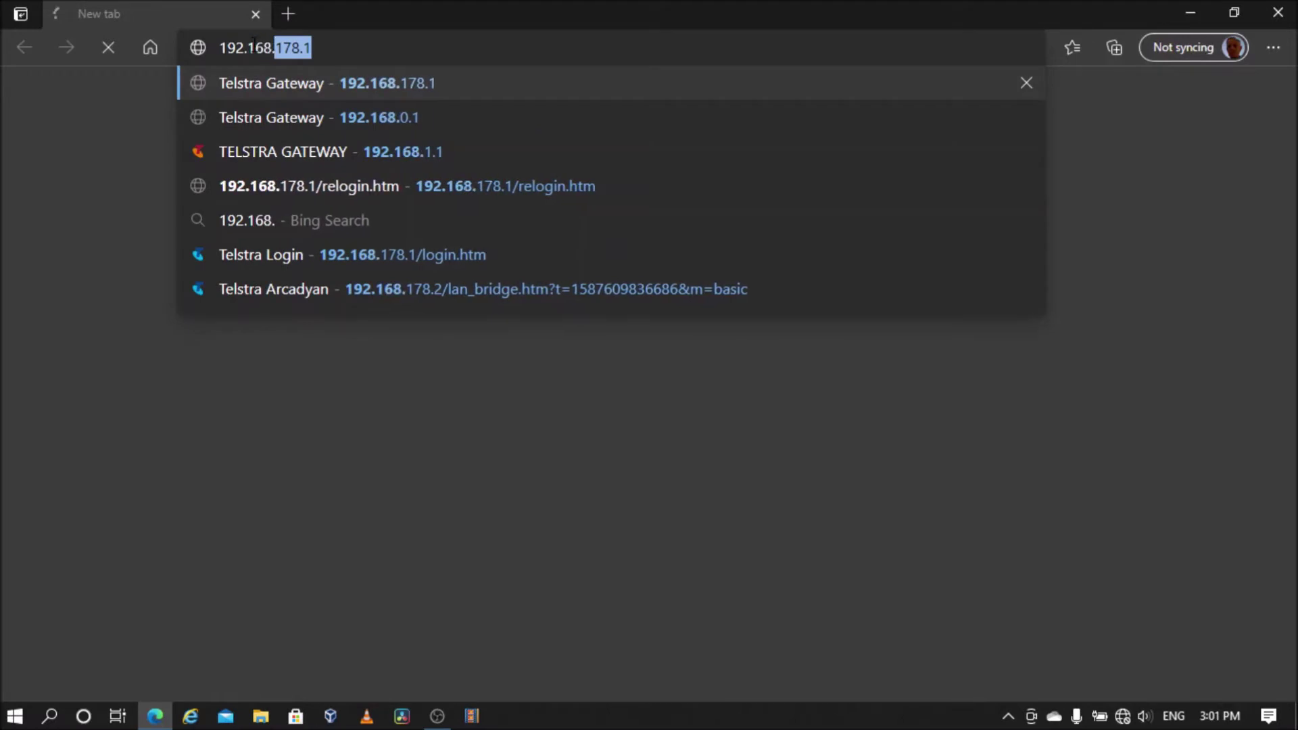
pyautogui.write('0.1')
pyautogui.press('Return')
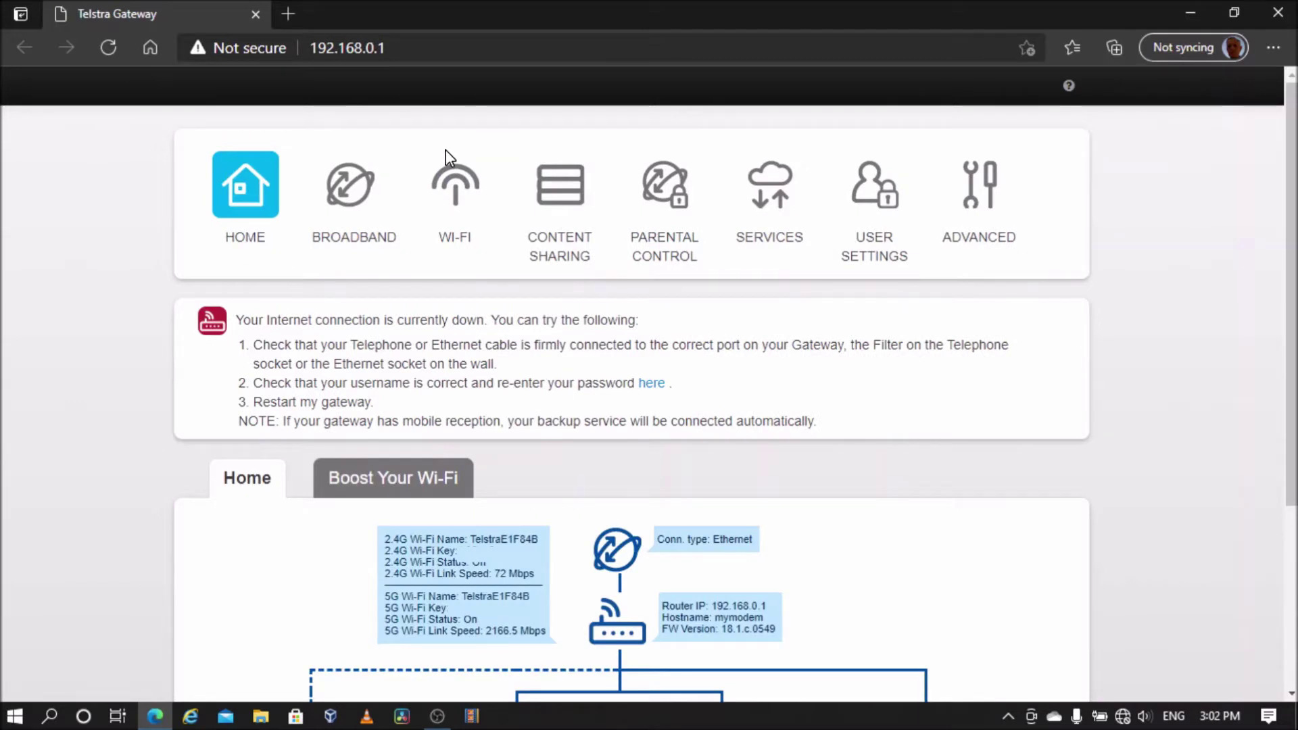
# In the gateway's 2.4 GHz Wi-Fi settings, set the network name to Private_N3.
pyautogui.click(447, 185)
pyautogui.scroll(-8, 429, 310)
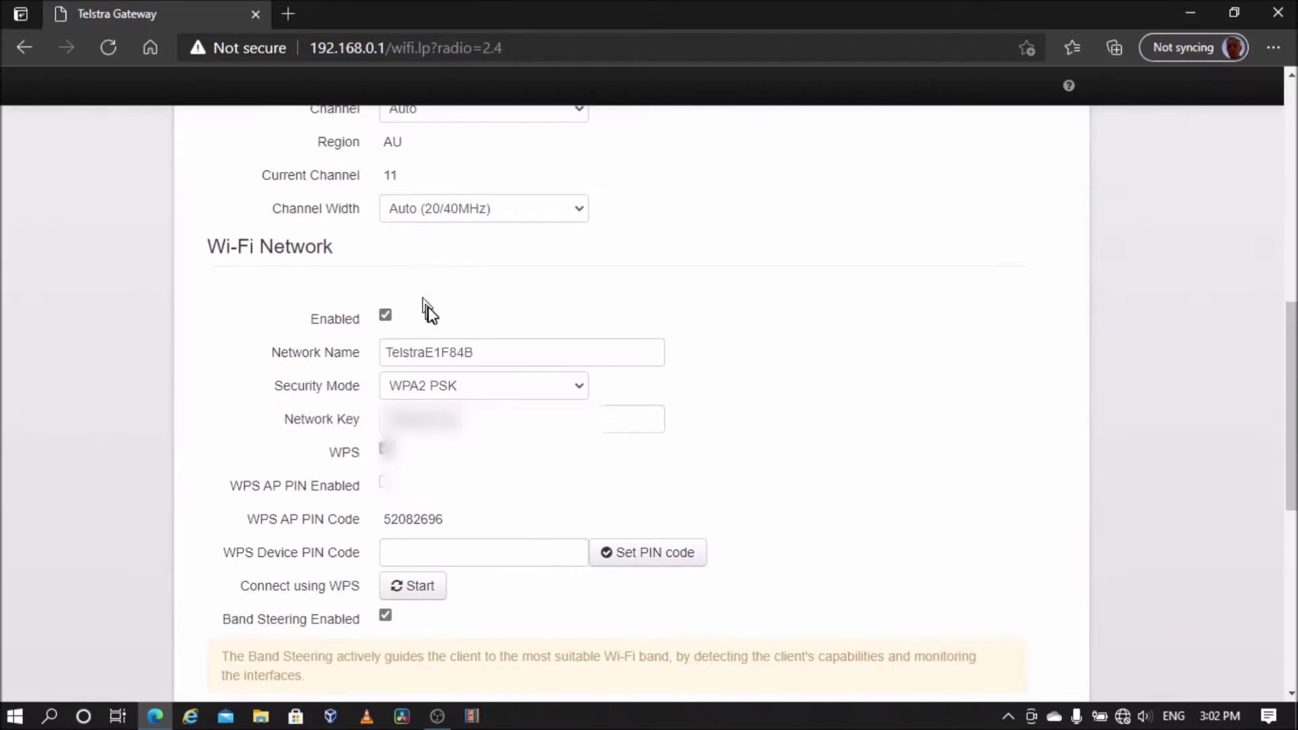
pyautogui.moveTo(483, 352); pyautogui.dragTo(391, 349)
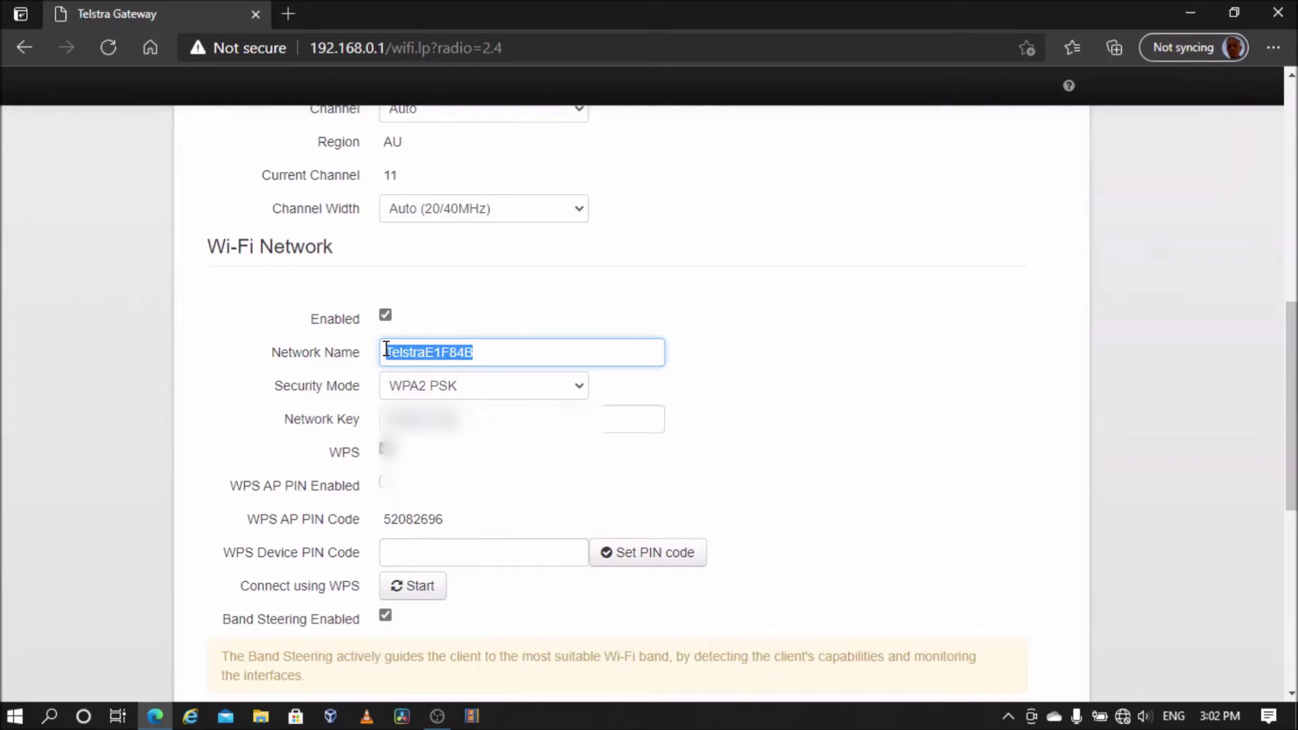
pyautogui.press('BackSpace')
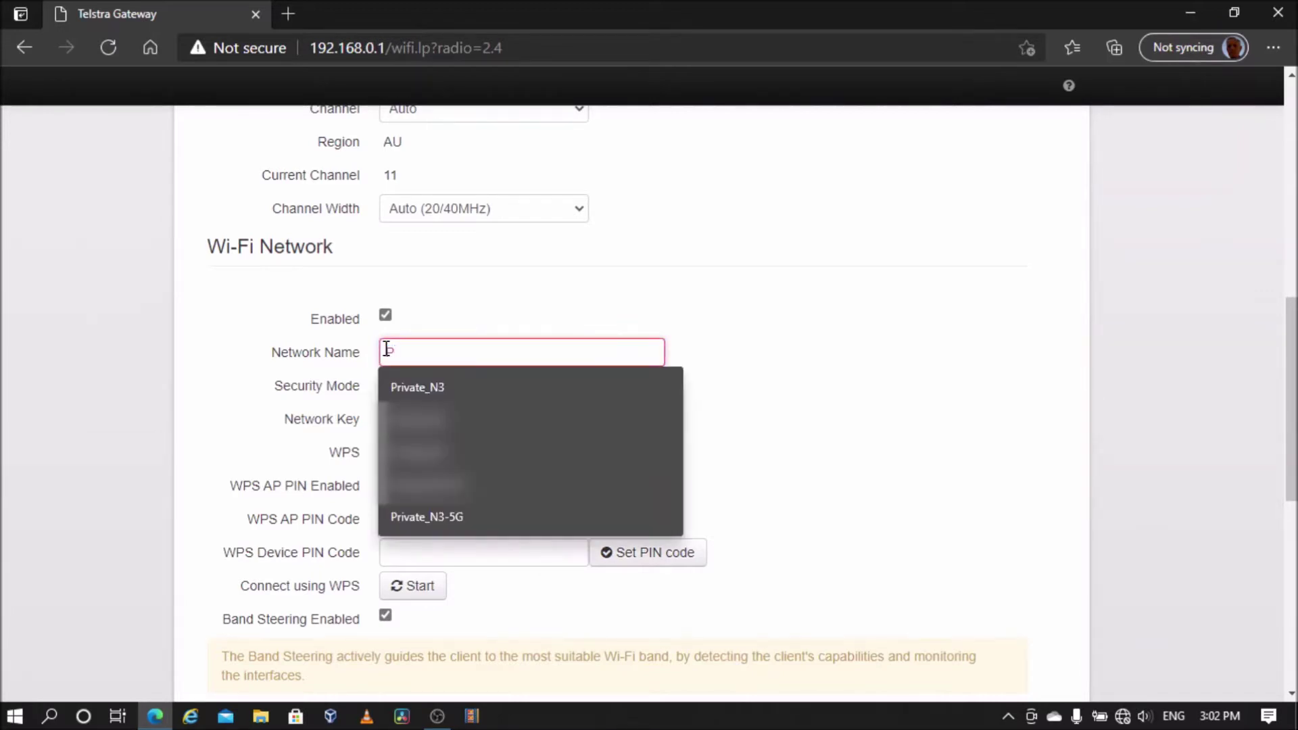
pyautogui.click(397, 391)
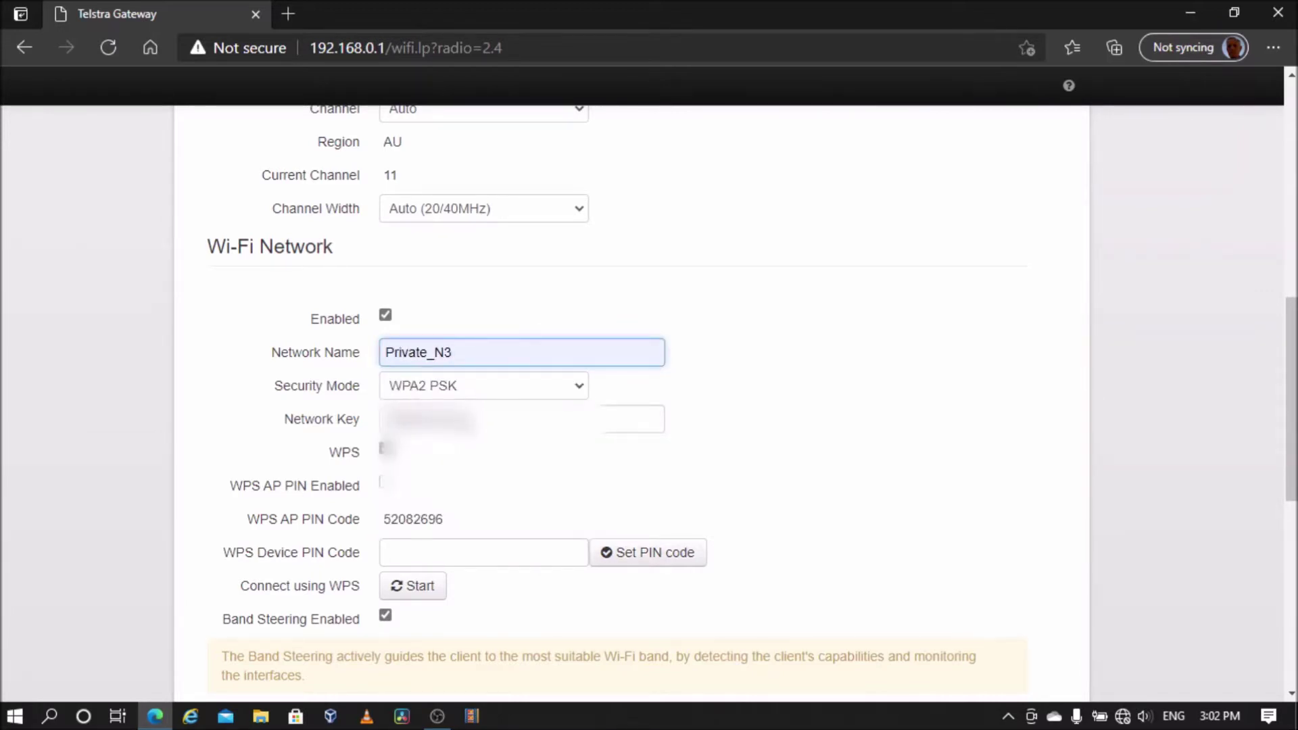
# Enter the 2.4 GHz network key, disable band steering and save the Wi-Fi changes.
pyautogui.press('Tab')
pyautogui.press('Tab')
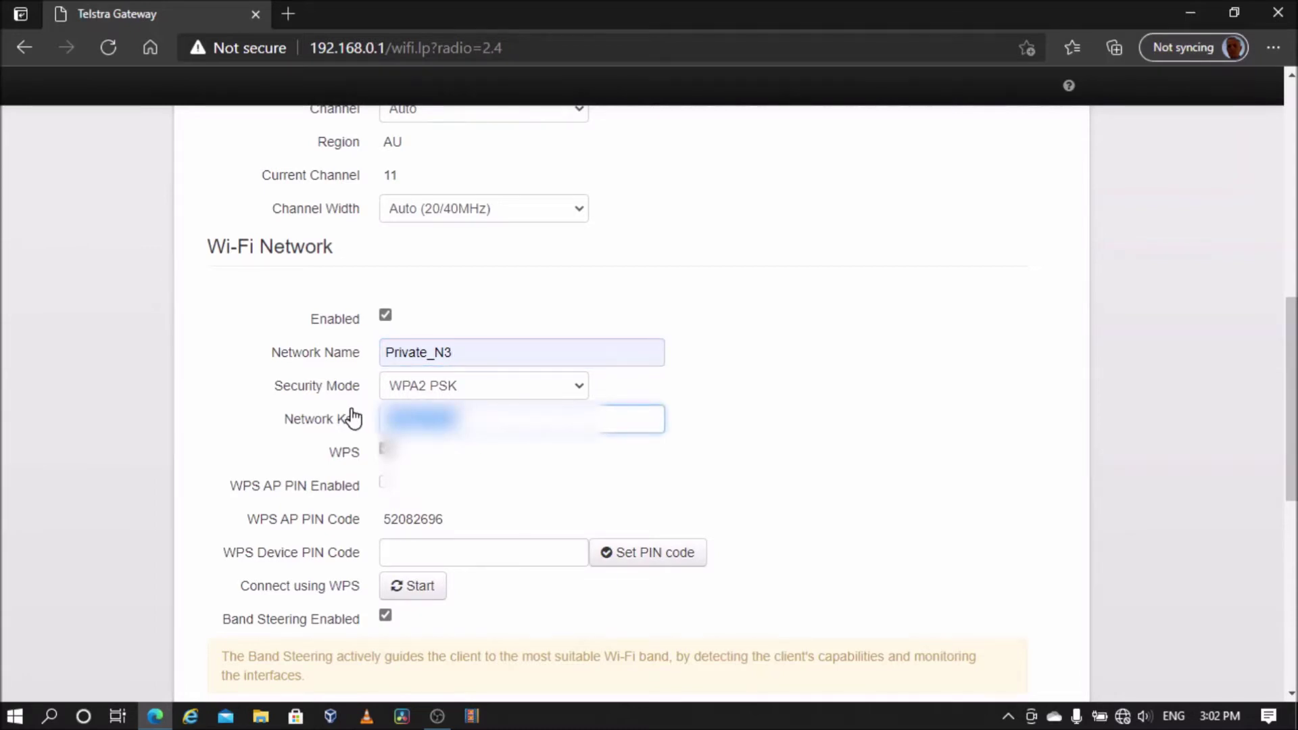
pyautogui.click(429, 417)
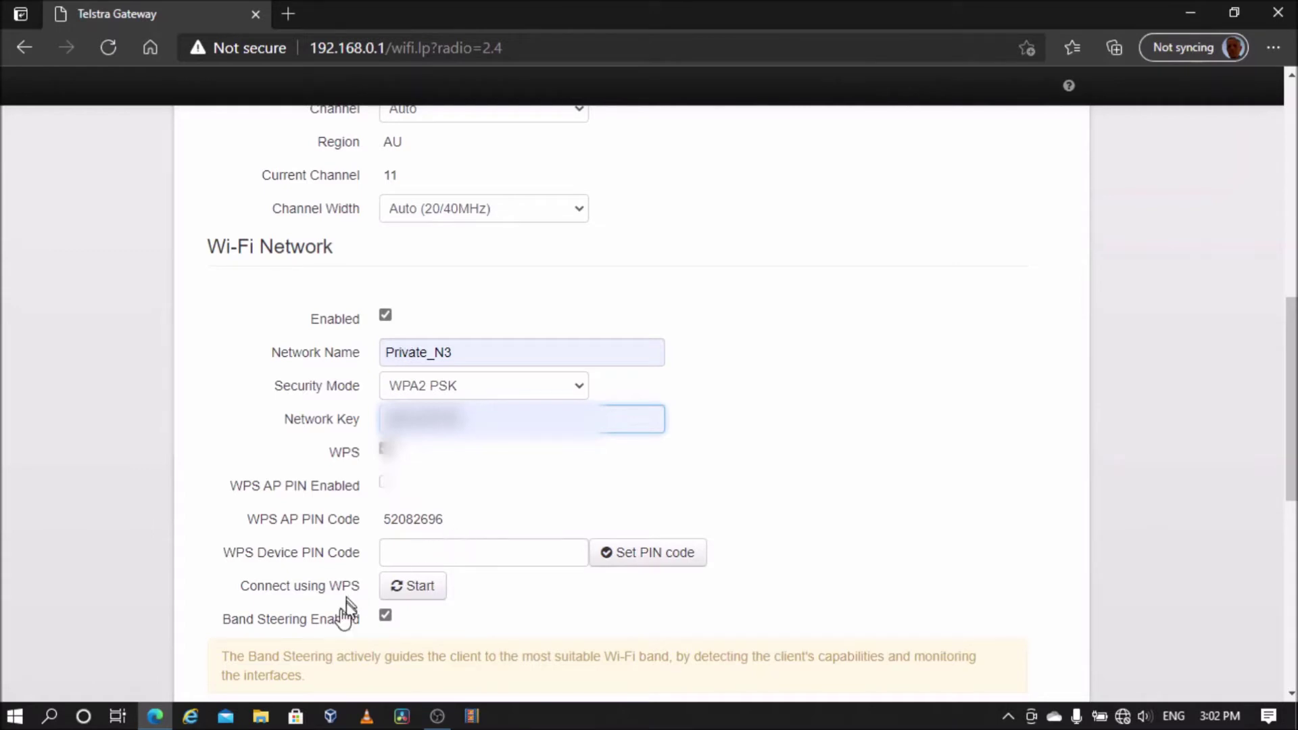
pyautogui.click(386, 618)
pyautogui.scroll(-1, 365, 636)
pyautogui.click(357, 643)
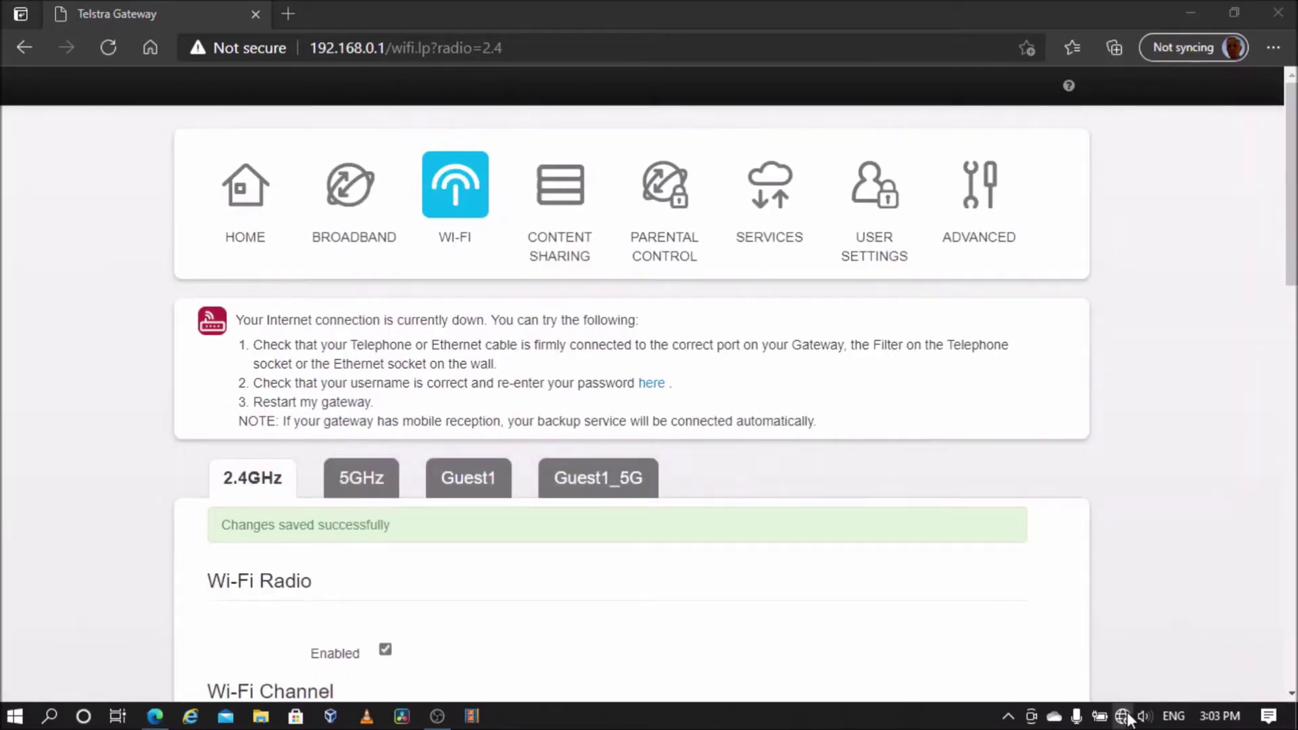
# Connect the computer to the Private_N3 wireless network and dismiss the connection notification.
pyautogui.click(1125, 716)
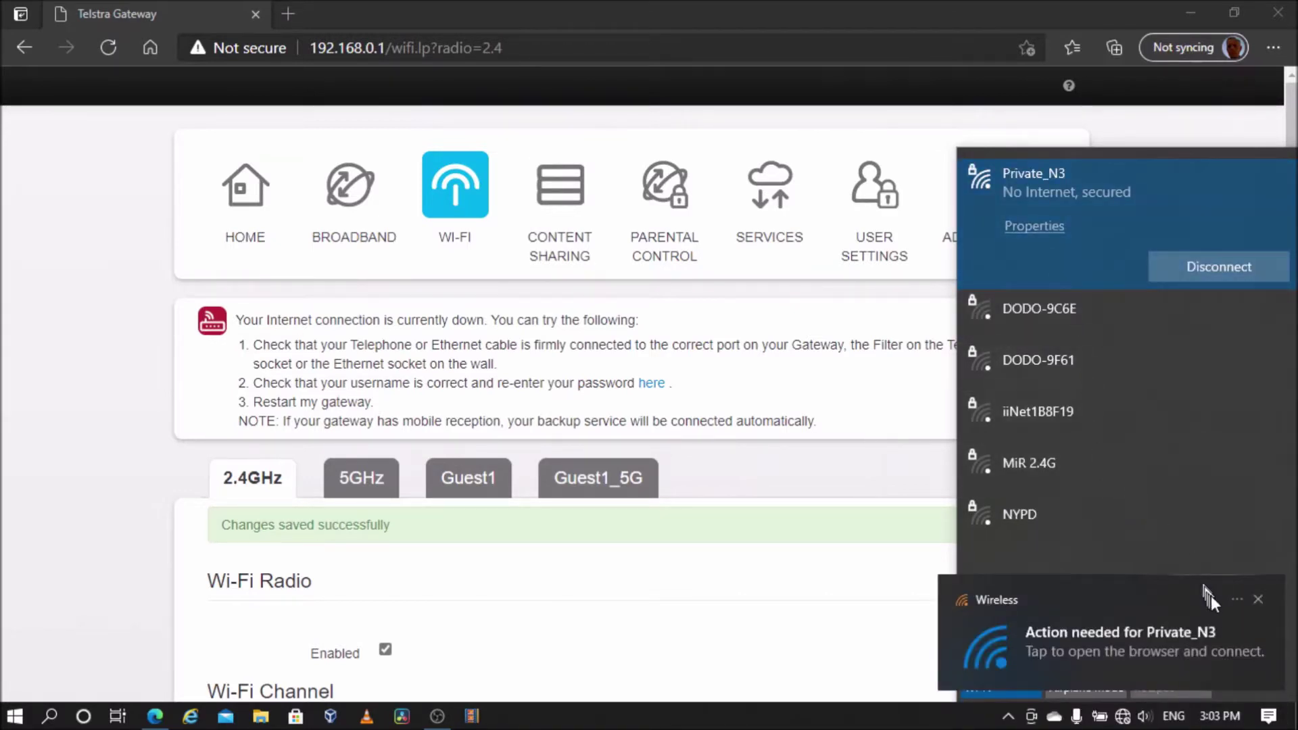
pyautogui.click(1258, 599)
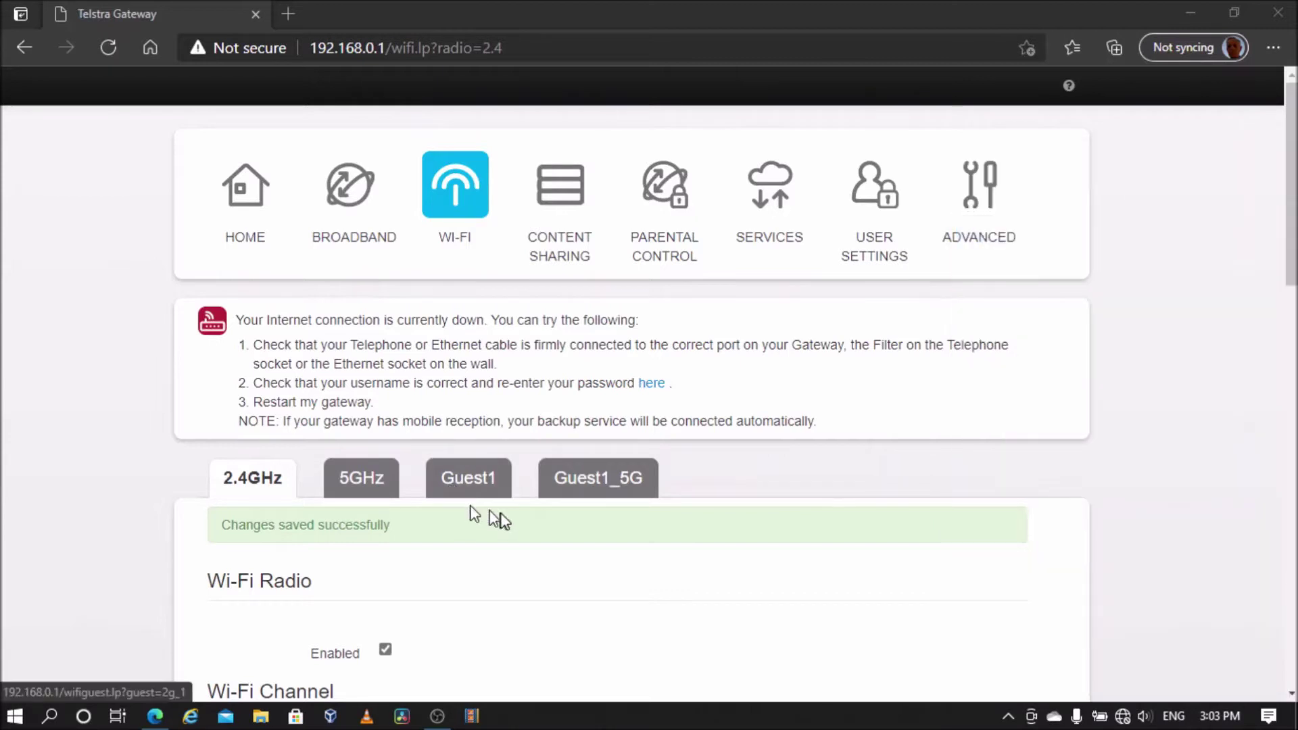
# Set the 5 GHz network name to Private_N3-5G, enter its network key and save the changes.
pyautogui.click(362, 486)
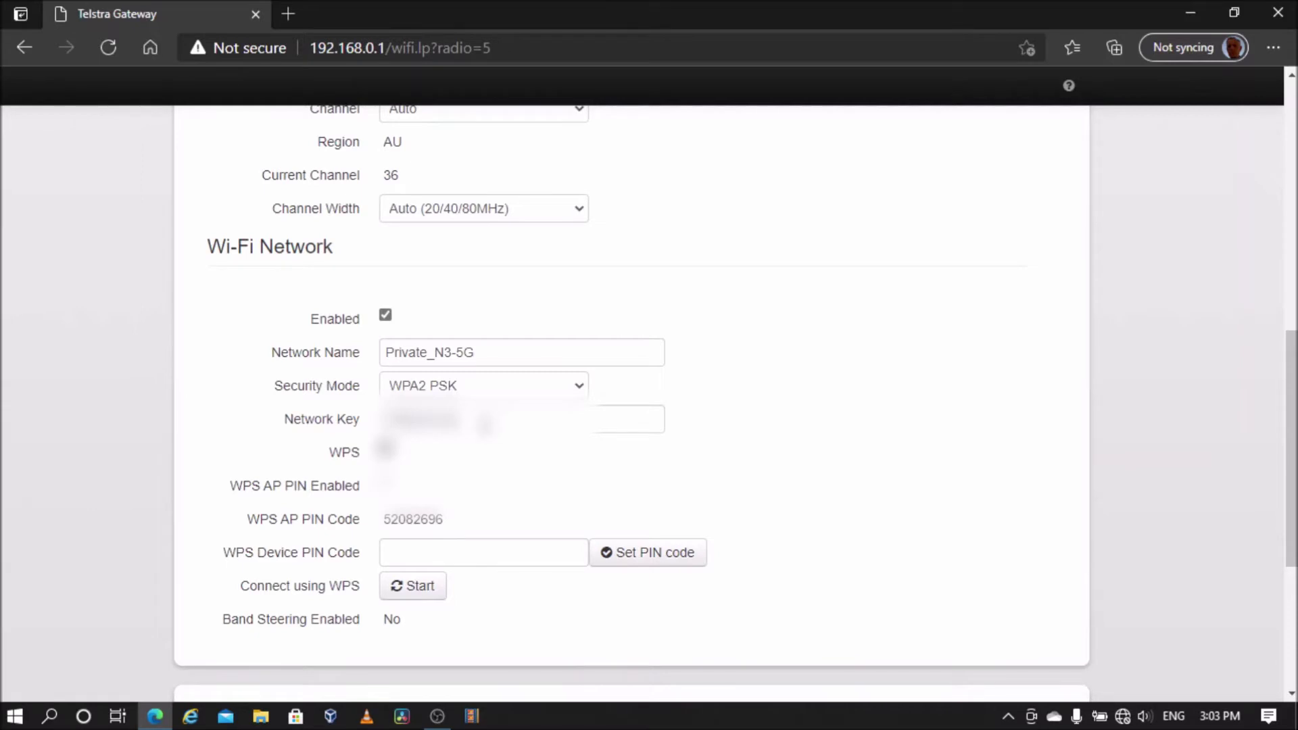
pyautogui.moveTo(477, 423); pyautogui.dragTo(362, 420)
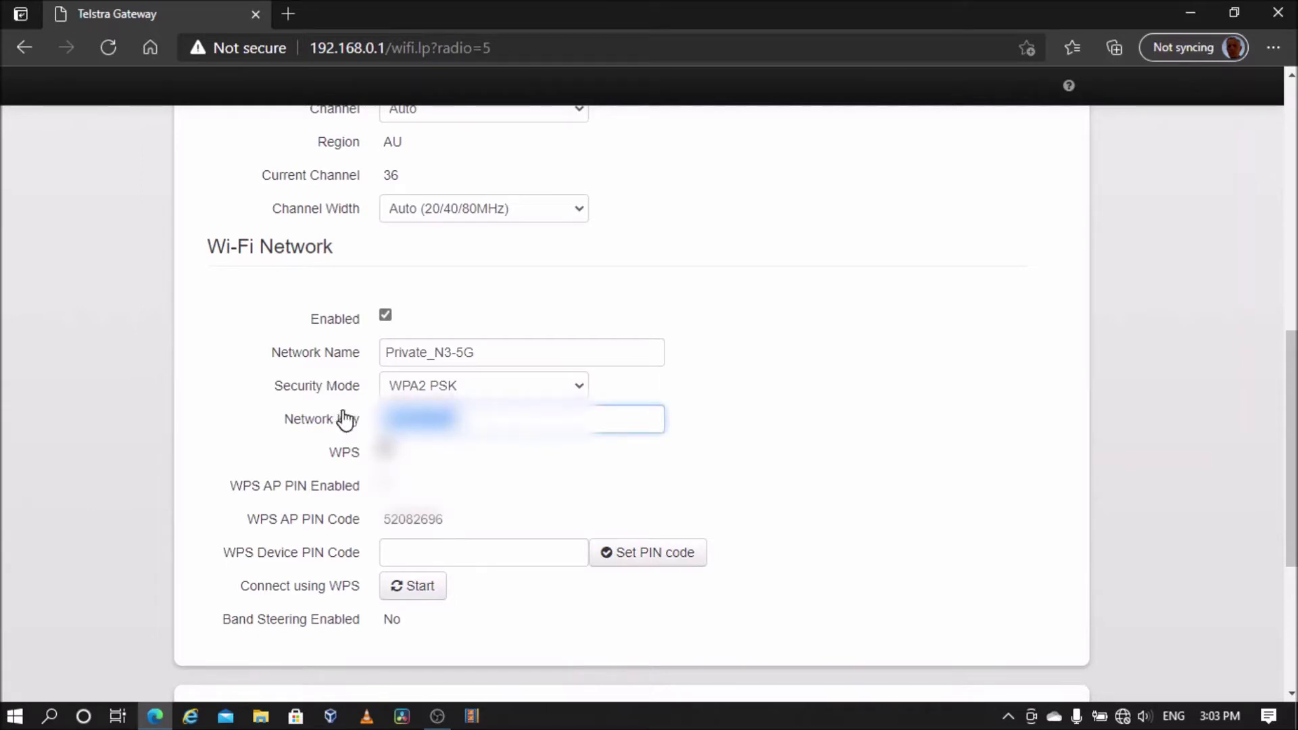
pyautogui.hotkey('ctrl', 'v')
pyautogui.click(347, 669)
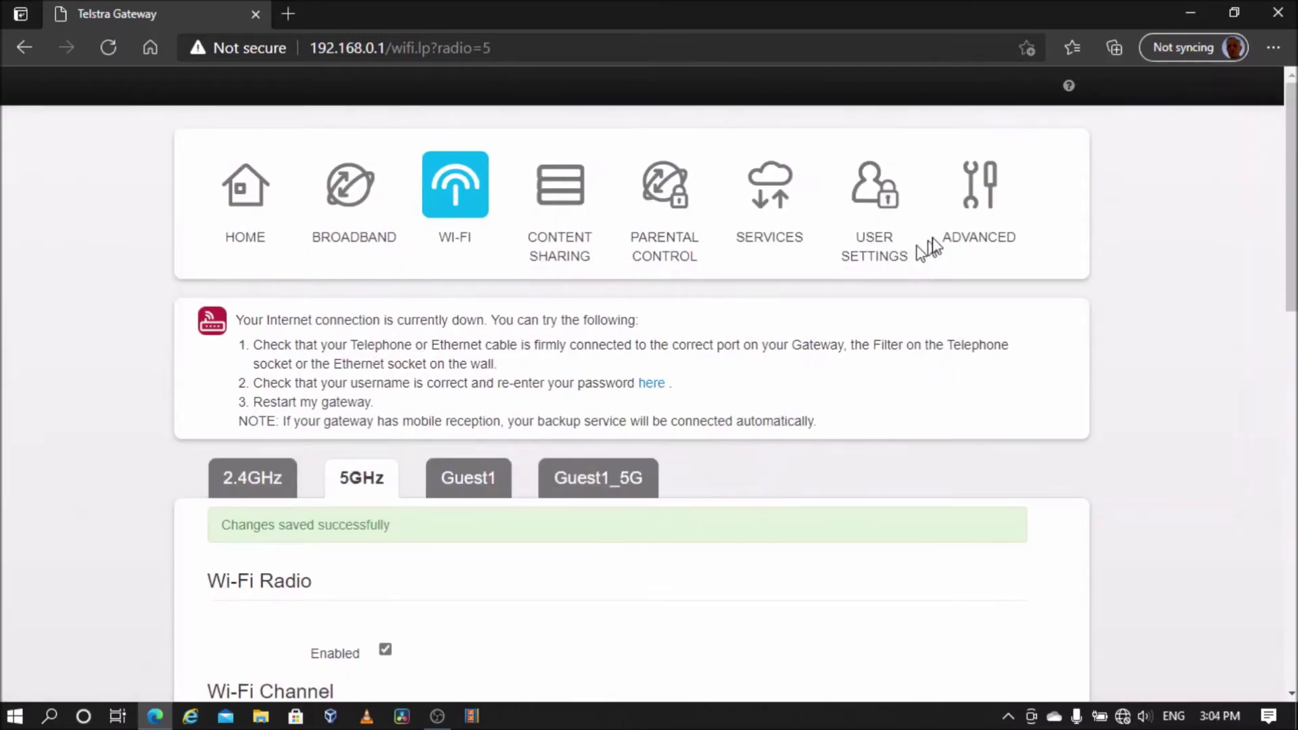
# Open the Local Network settings in the gateway's advanced view and select the local device IP address for editing.
pyautogui.click(994, 207)
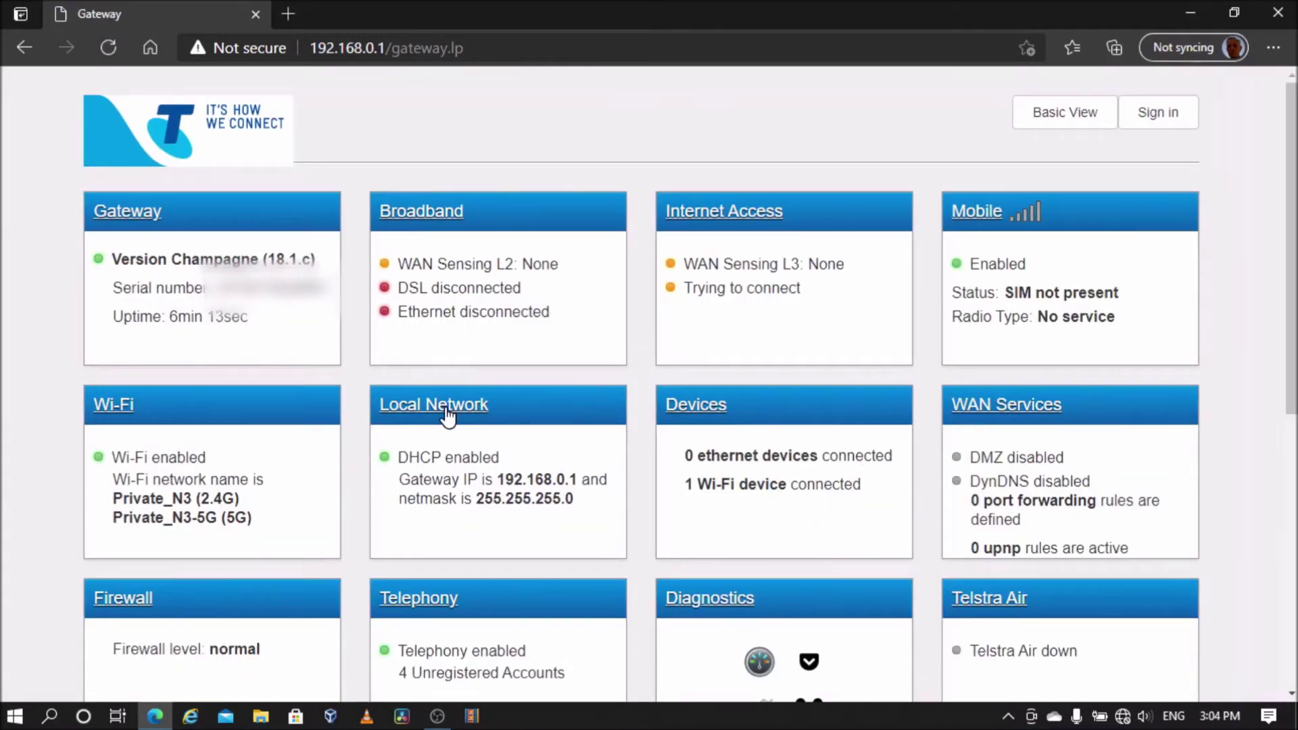
pyautogui.click(444, 406)
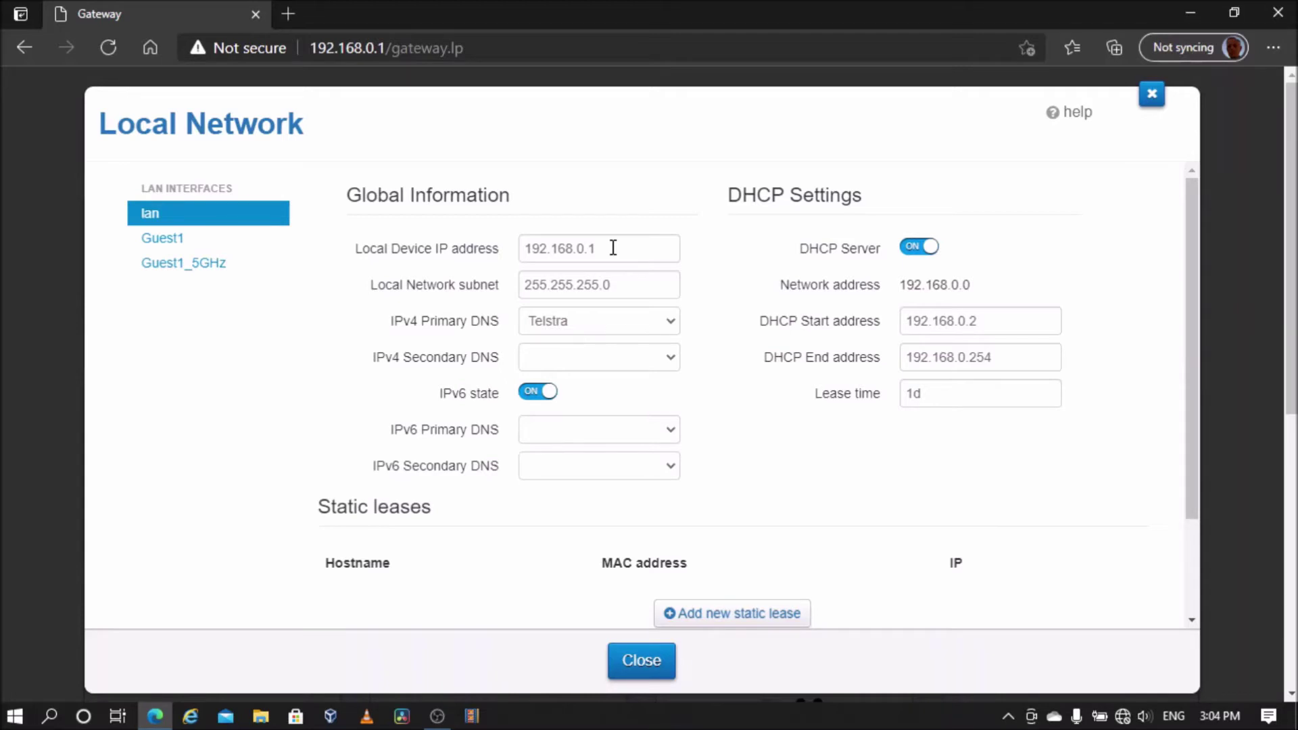
pyautogui.doubleClick(612, 248)
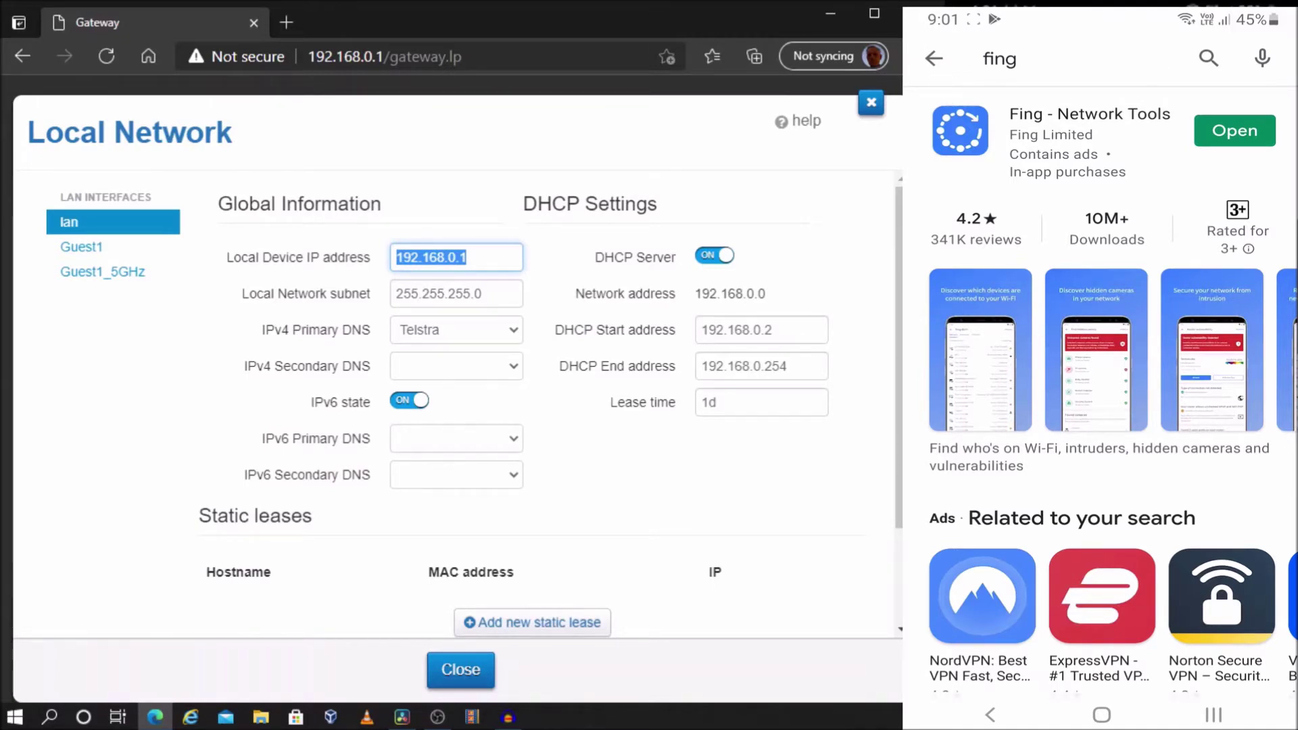
# Switch to the Fing app on the phone and scan the Private_N3-5G network for devices to check its subnet.
pyautogui.click(1235, 130)
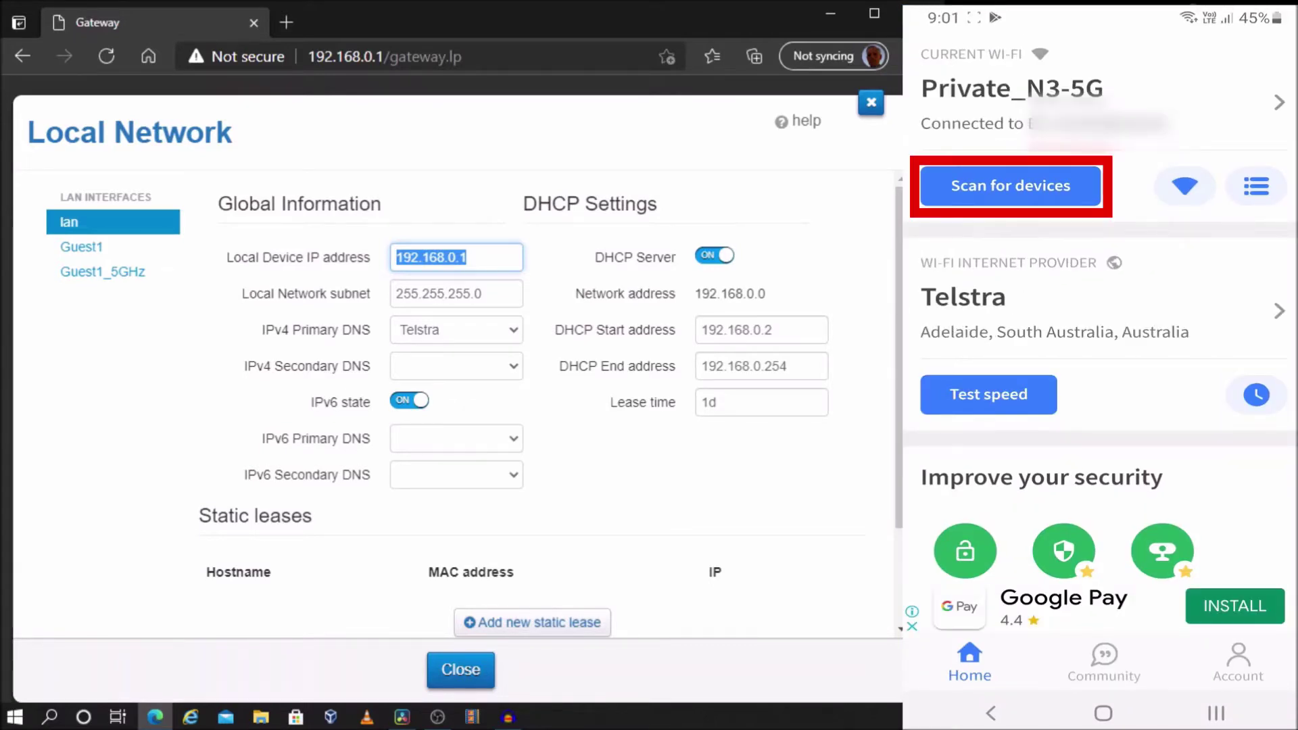
pyautogui.click(1011, 185)
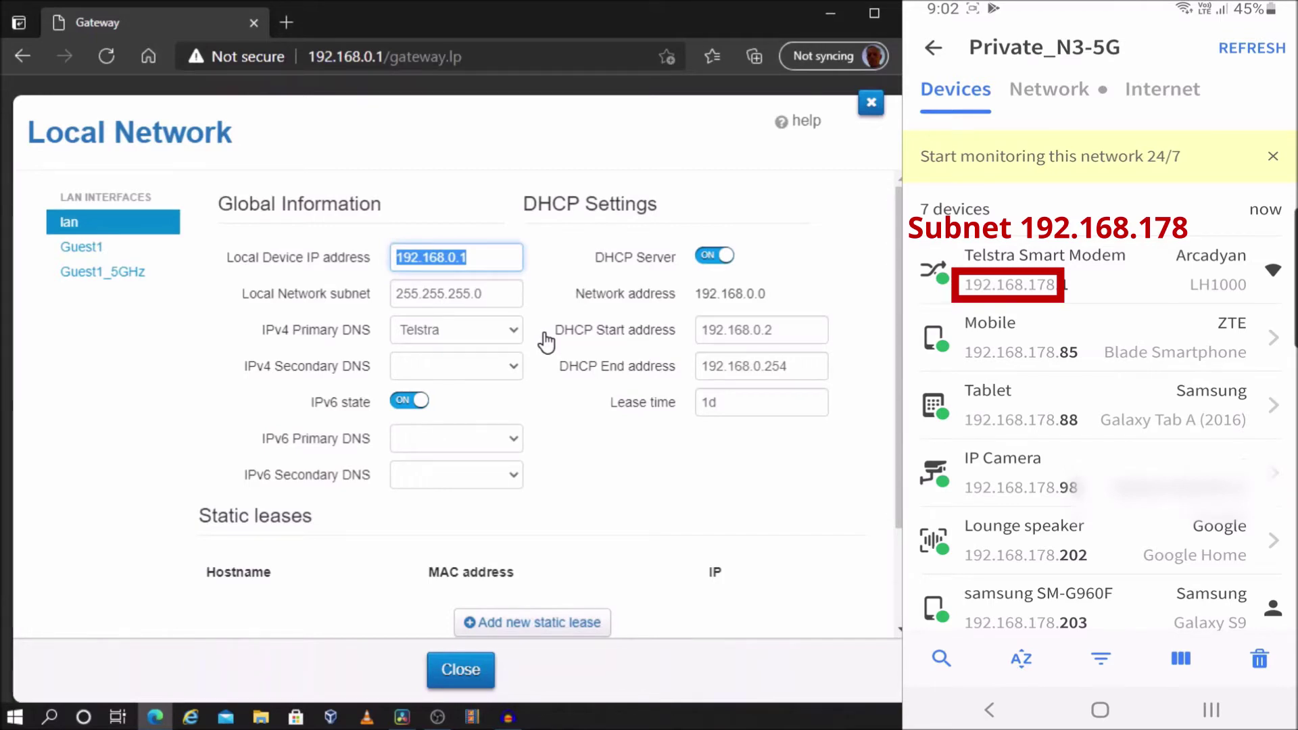
# Set the gateway's local device IP address to 192.168.178.3 and switch off its DHCP server.
pyautogui.write('192.')
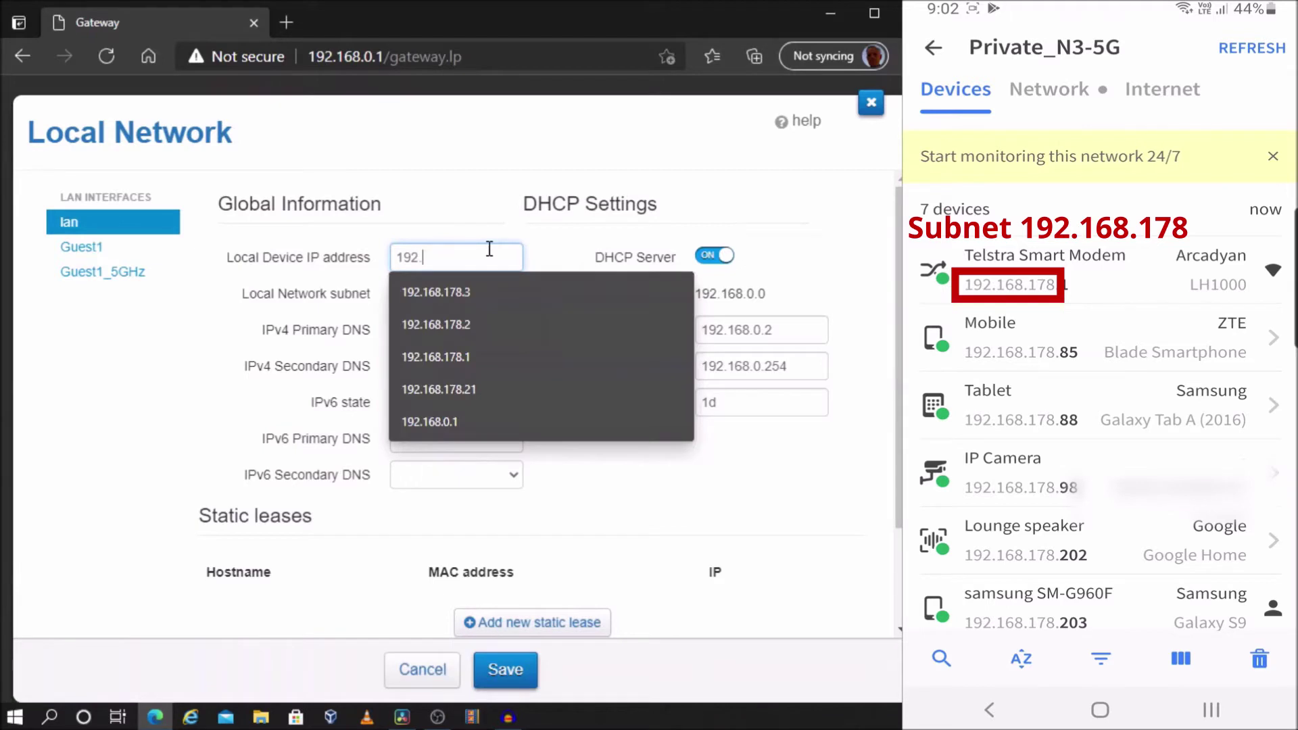
pyautogui.write('168.178.3')
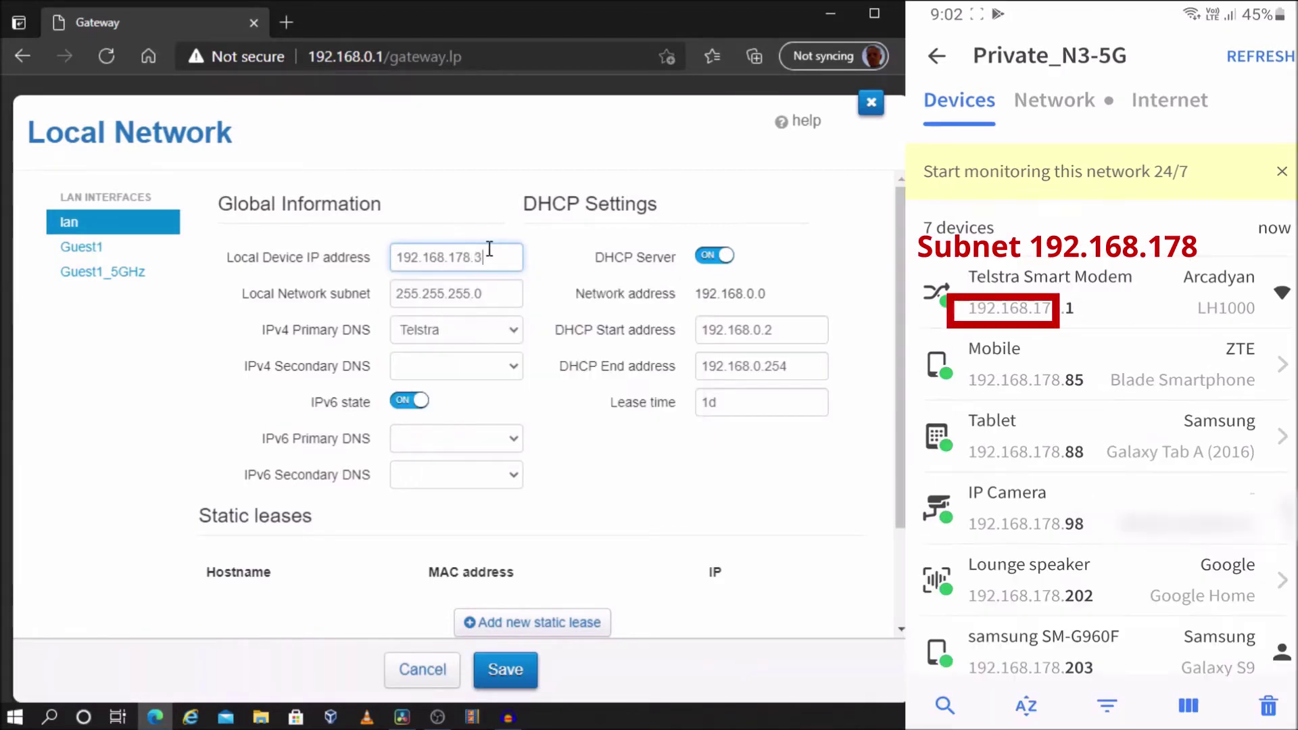
pyautogui.click(714, 258)
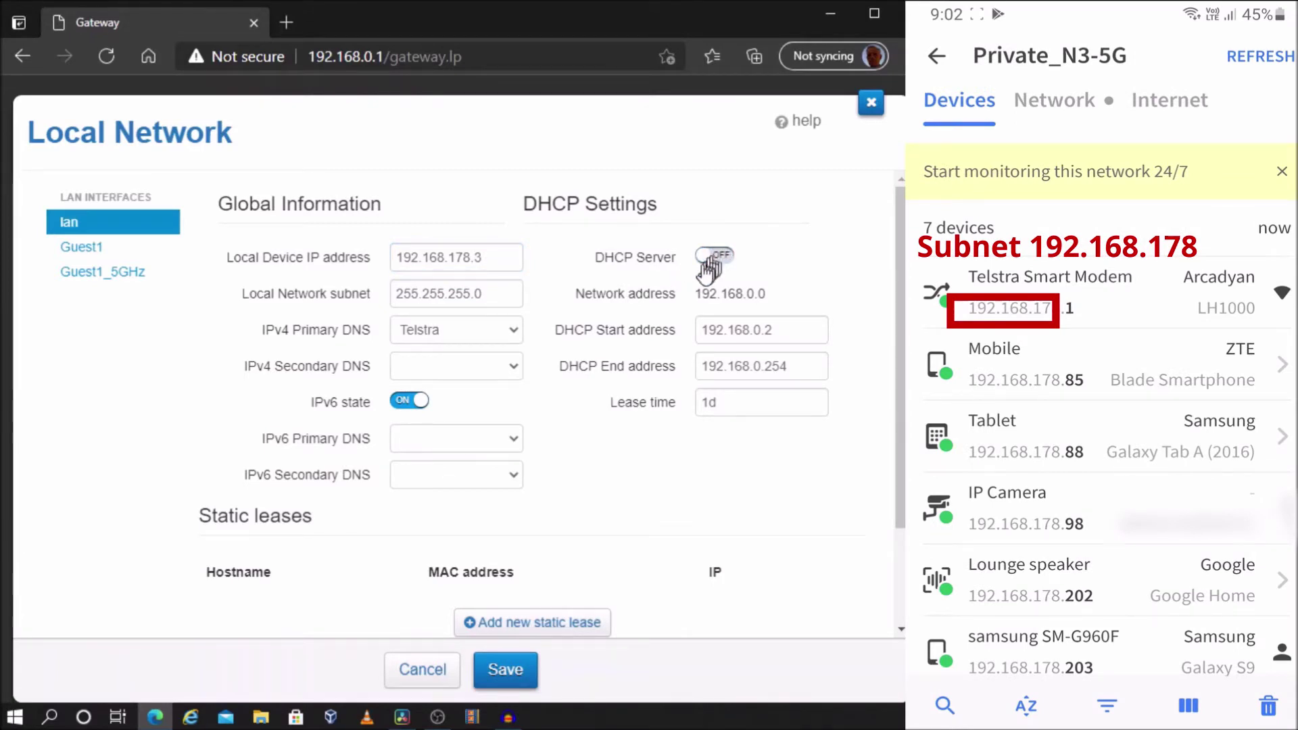
# Set the DHCP start address to 192.168.178.4 and the DHCP end address to 192.168.178.254.
pyautogui.click(773, 330)
pyautogui.moveTo(773, 329); pyautogui.dragTo(703, 324)
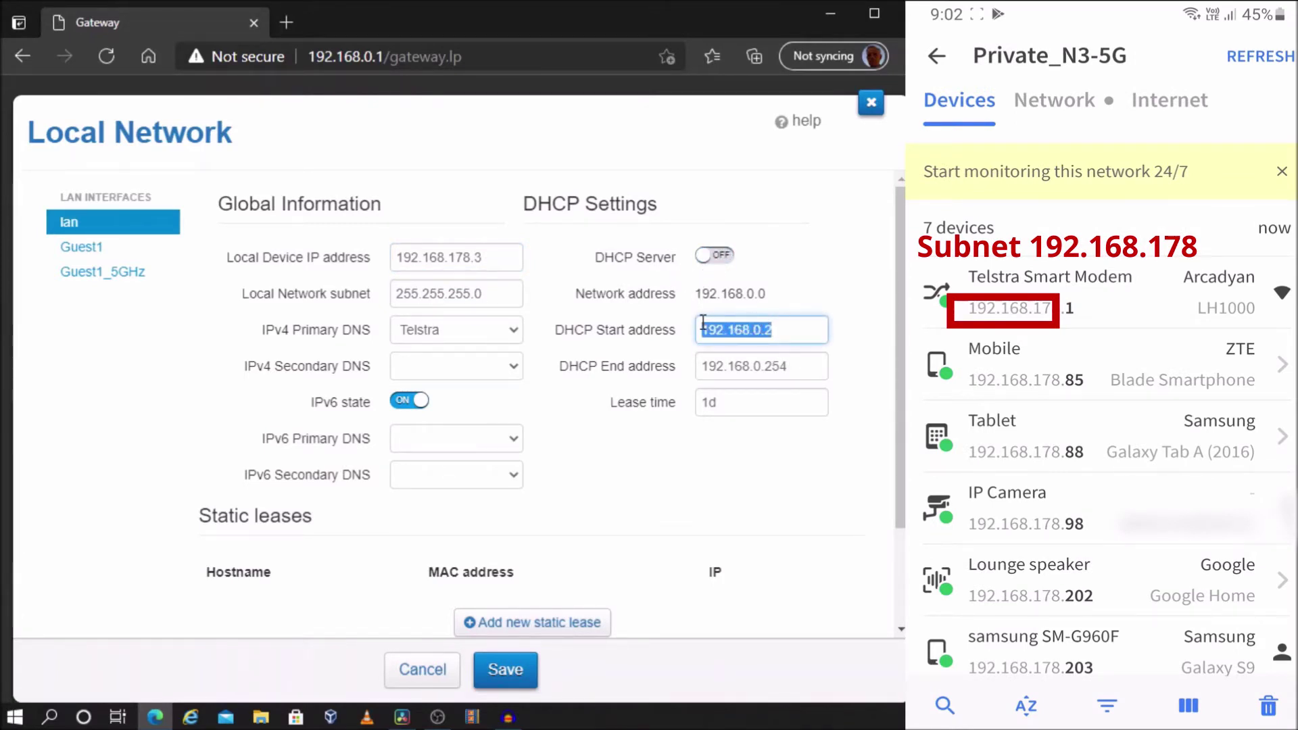
pyautogui.write('192')
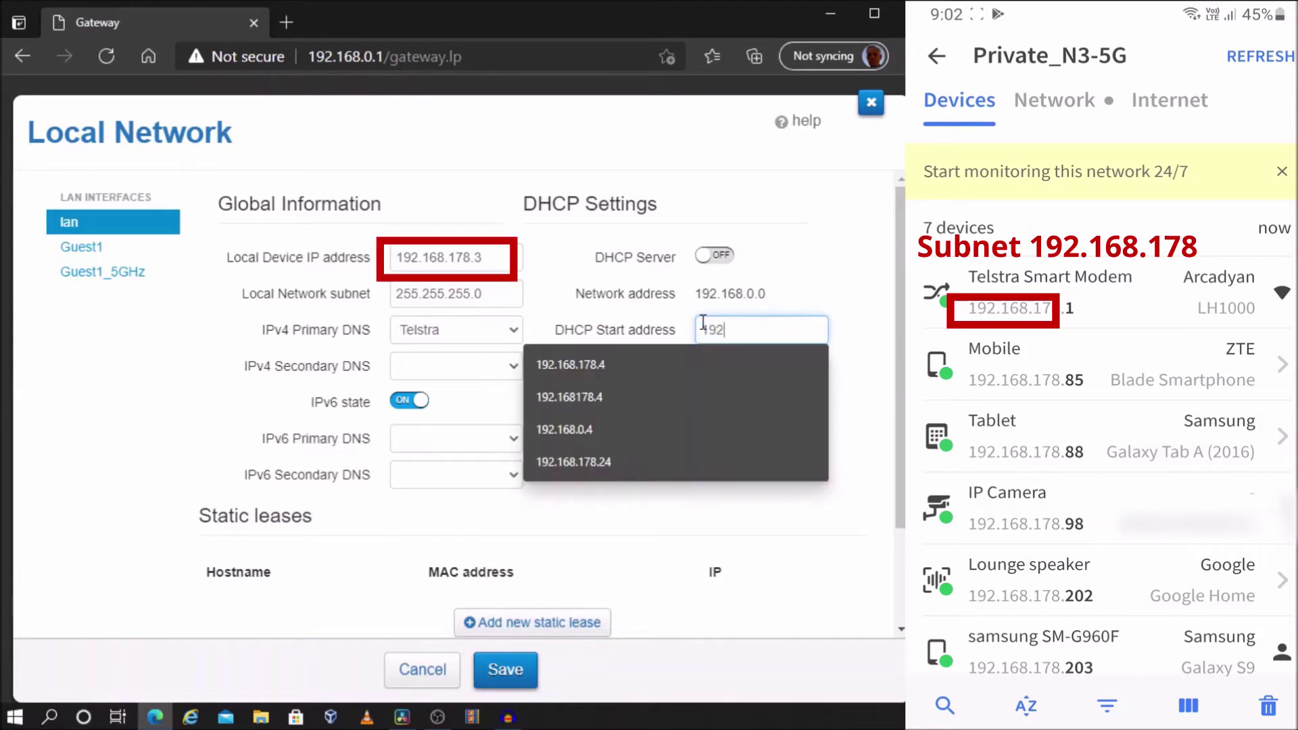
pyautogui.write('.168.178.4')
pyautogui.click(769, 372)
pyautogui.moveTo(766, 368); pyautogui.dragTo(691, 366)
pyautogui.write('192.168')
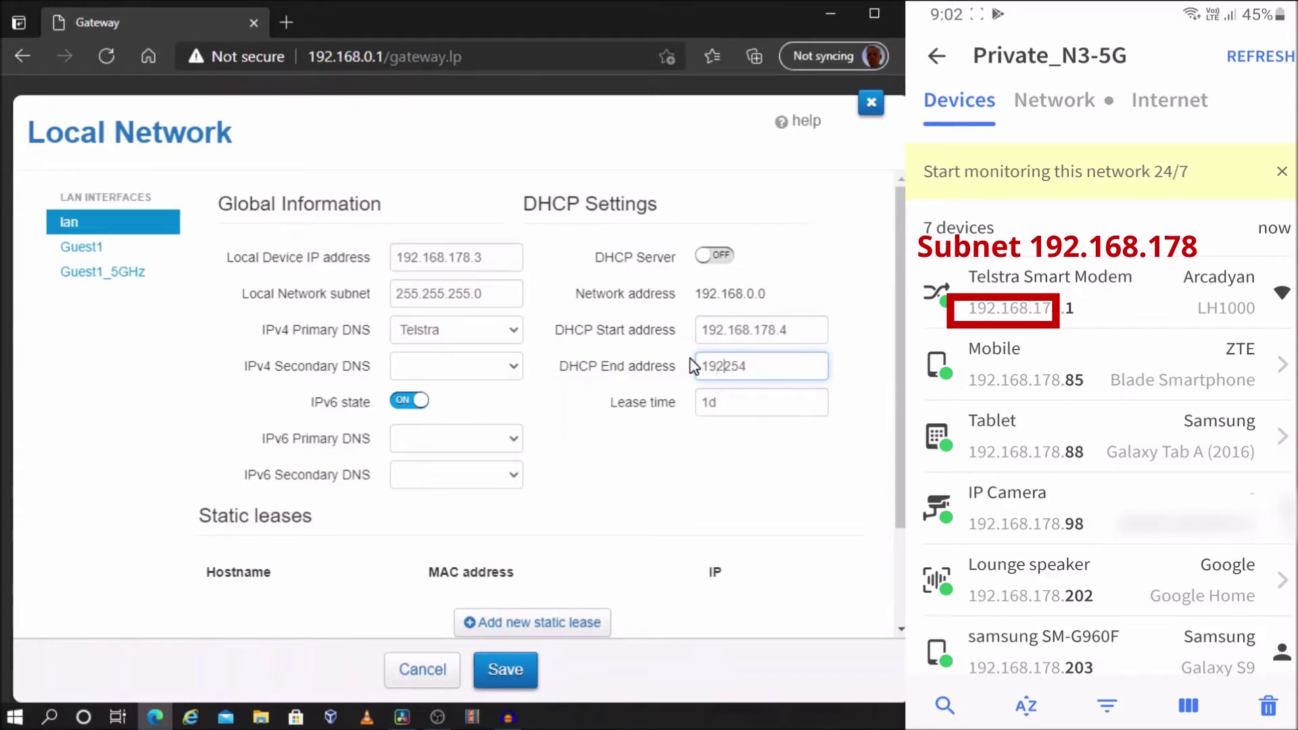
pyautogui.write('.178.')
# Turn off the IPv6 state and save the Local Network settings.
pyautogui.click(408, 401)
pyautogui.click(506, 669)
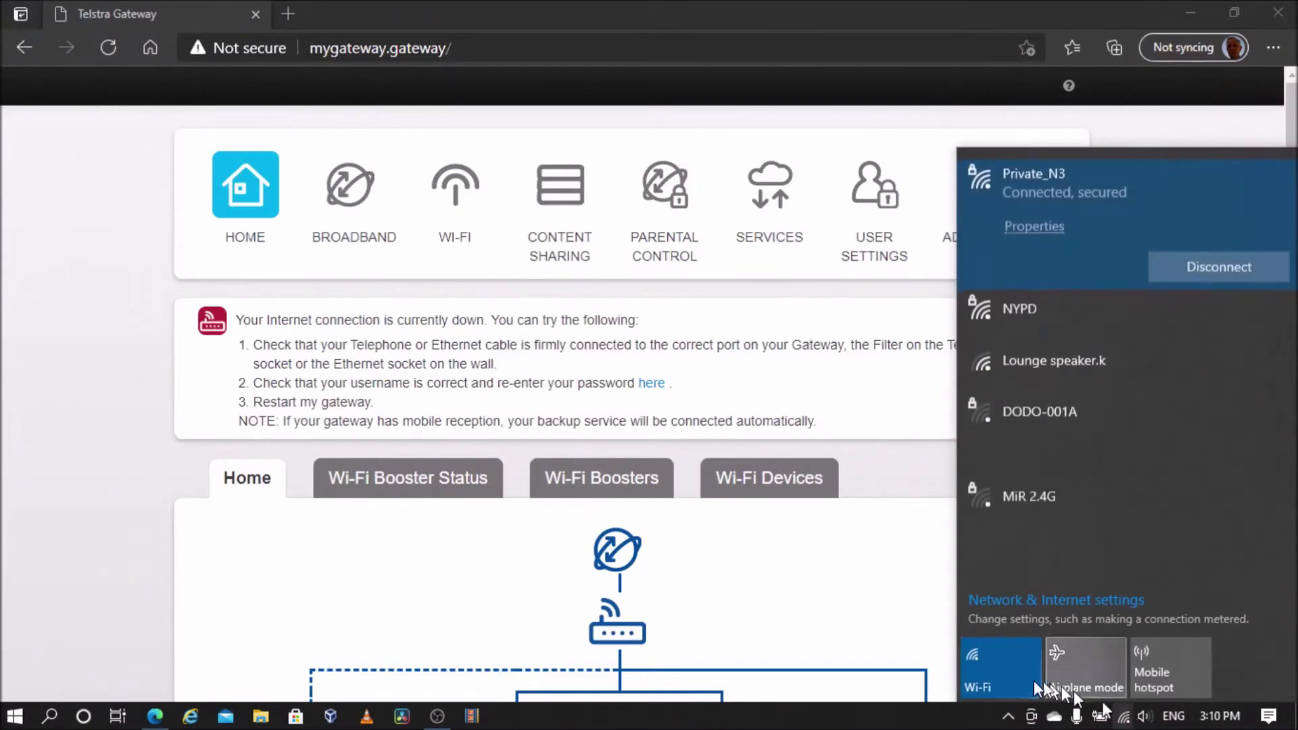
# Turn the computer's Wi-Fi off and back on to reconnect to Private_N3.
pyautogui.click(988, 665)
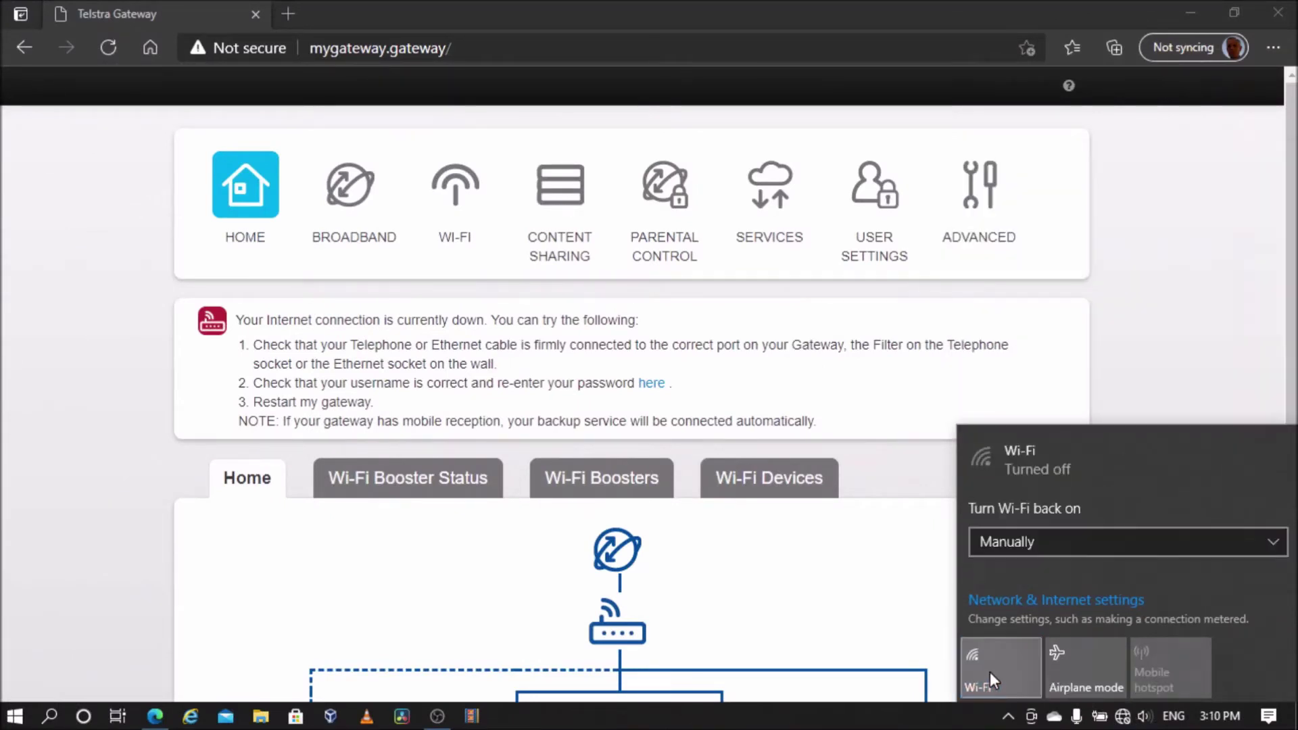
pyautogui.click(990, 673)
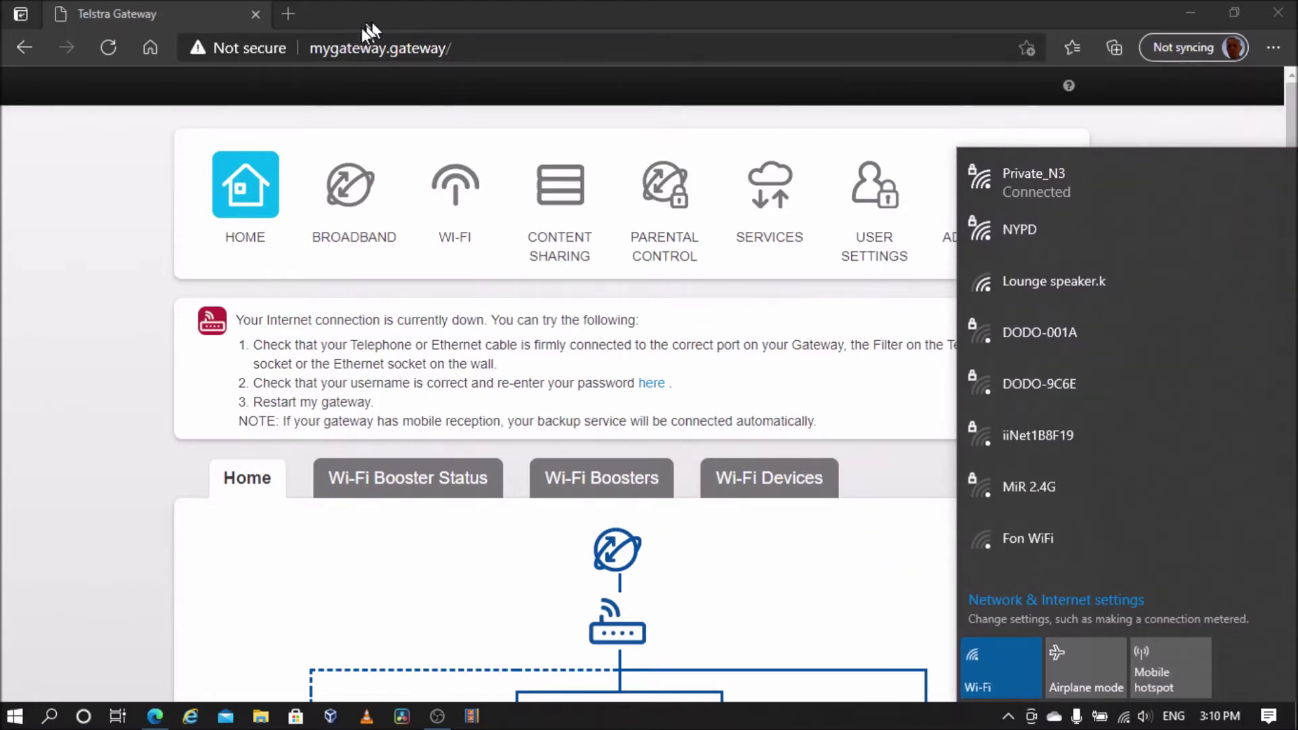
# Open the adam.com.au website in a new browser tab to test the internet connection.
pyautogui.click(288, 12)
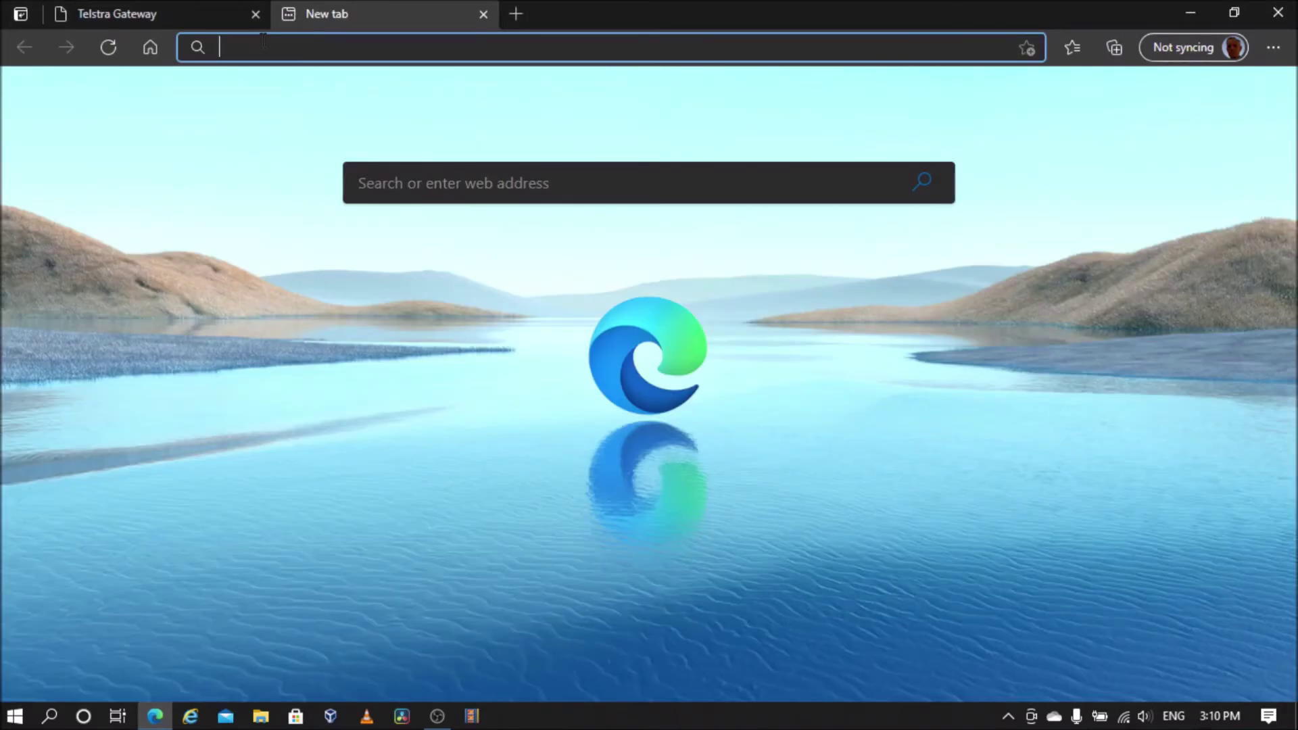
pyautogui.write('ada')
pyautogui.click(282, 91)
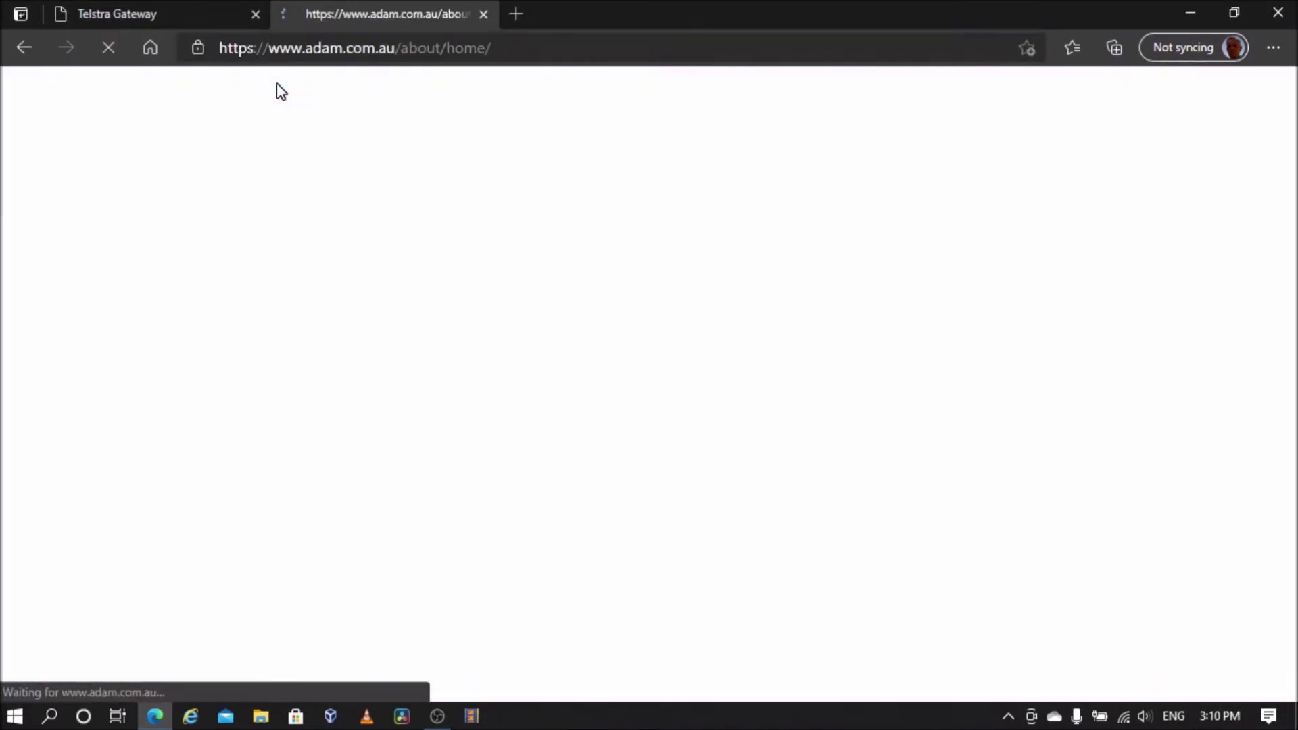